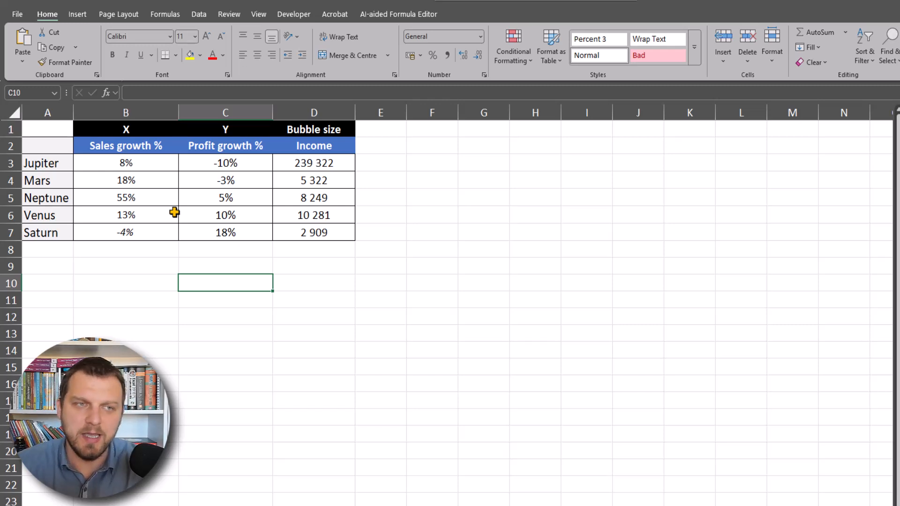
click(150, 133)
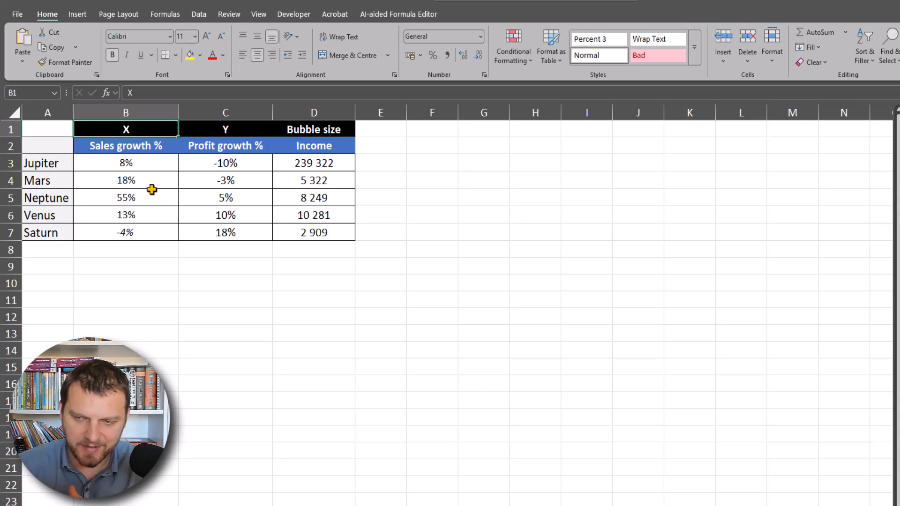
click(244, 128)
click(331, 132)
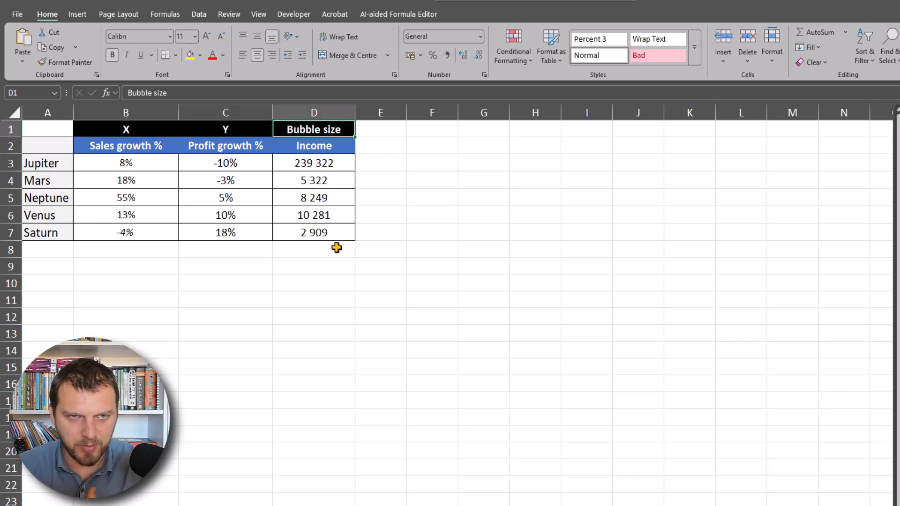
Insert a bubble chart from A2:D7 in the variant titled Profit growth %, and place it just beside the data table.
drag(52, 144, 315, 236)
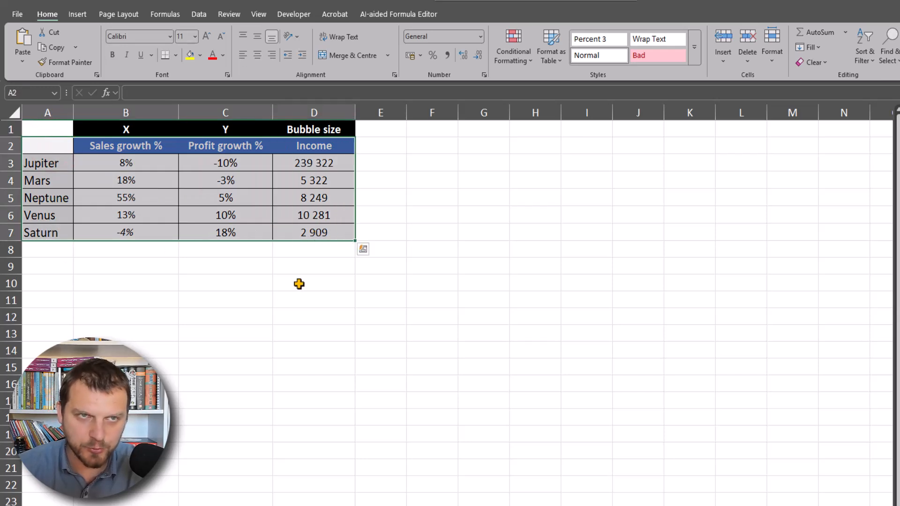
click(75, 17)
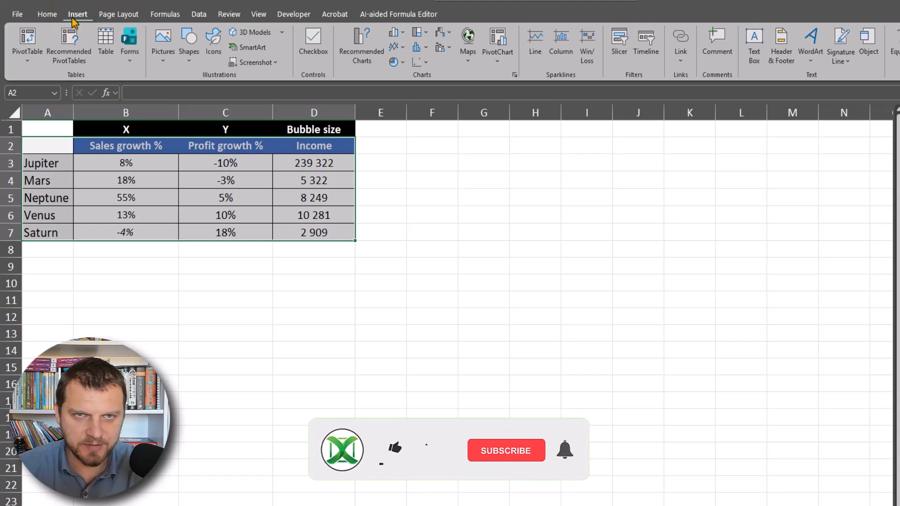
click(419, 61)
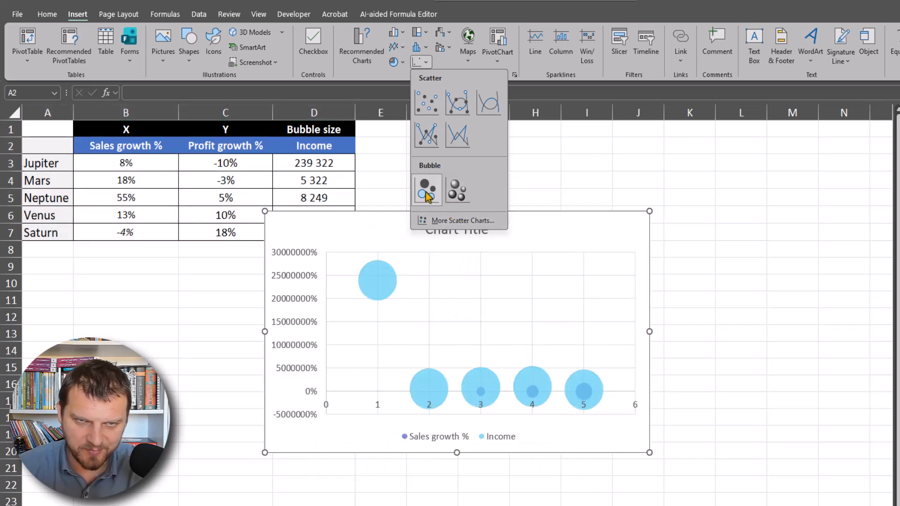
click(432, 220)
click(613, 165)
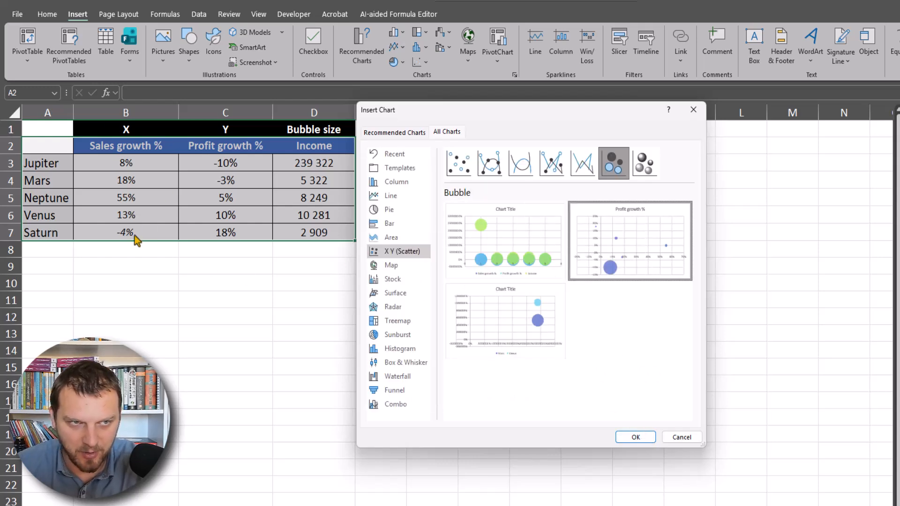
click(636, 438)
drag(542, 226, 639, 169)
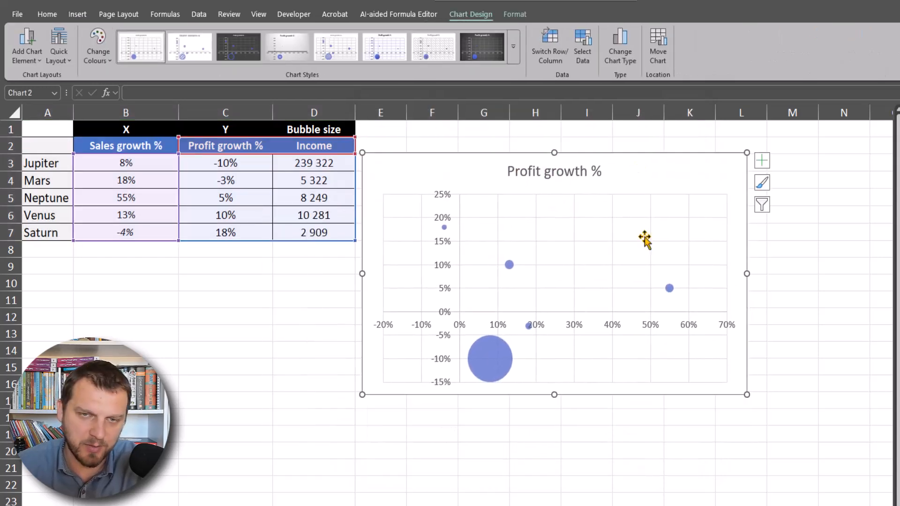
Examine which cell ranges supply the bubble series' name, X values, Y values and bubble sizes, leaving the source data unedited.
click(510, 265)
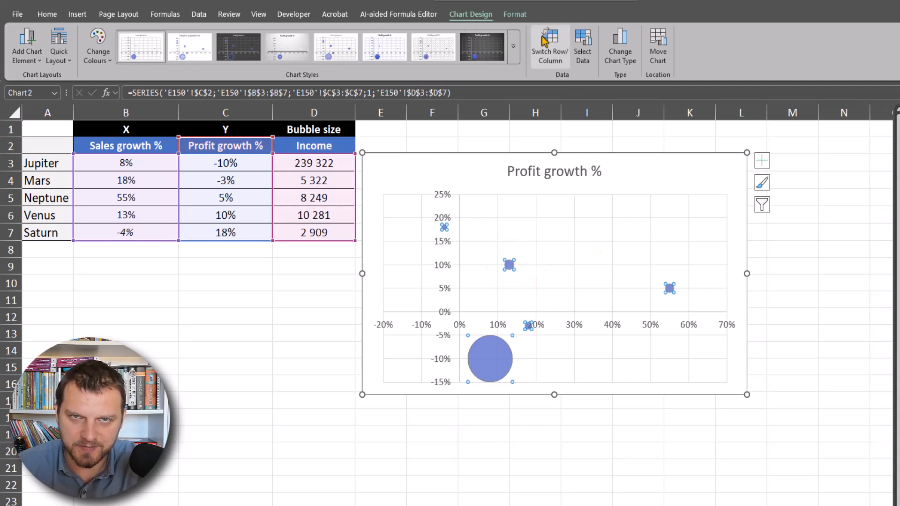
click(592, 60)
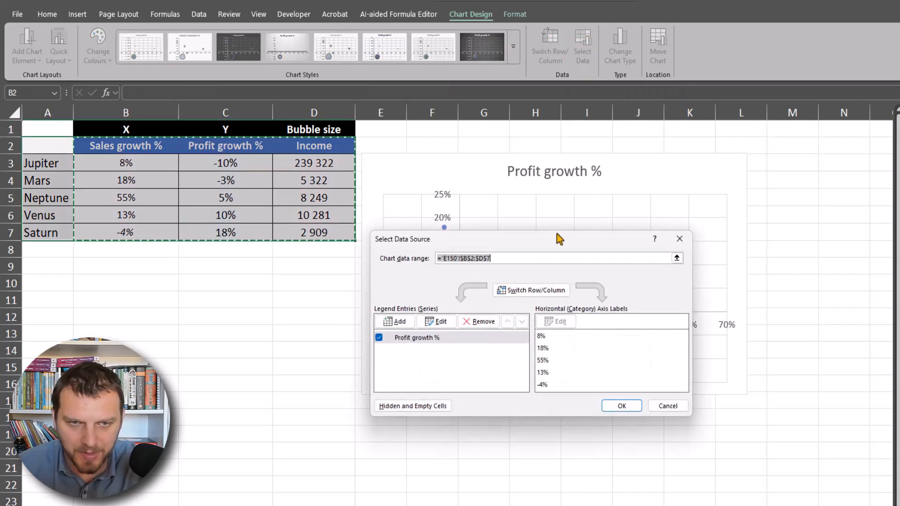
click(429, 338)
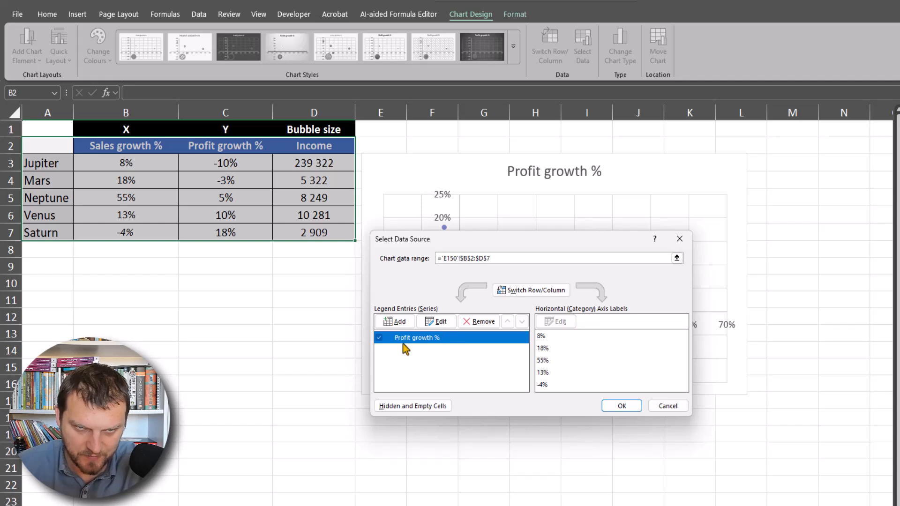
click(437, 321)
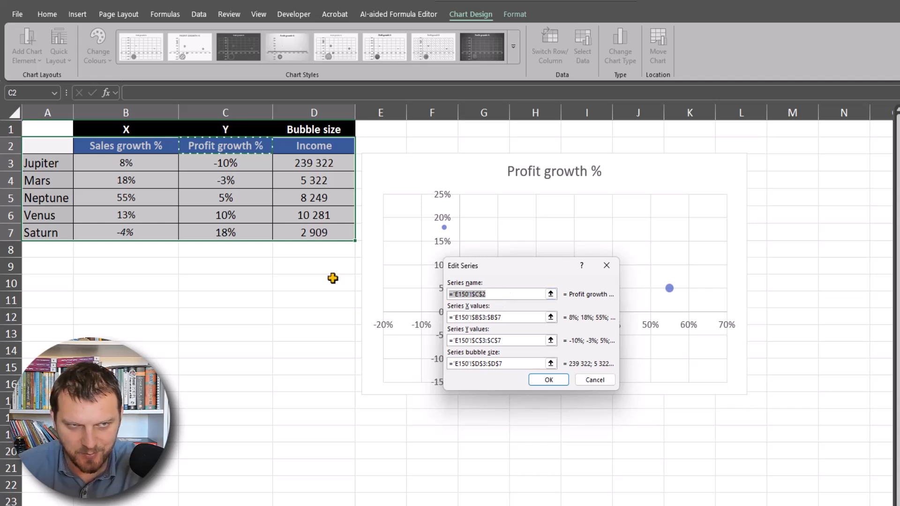
click(511, 317)
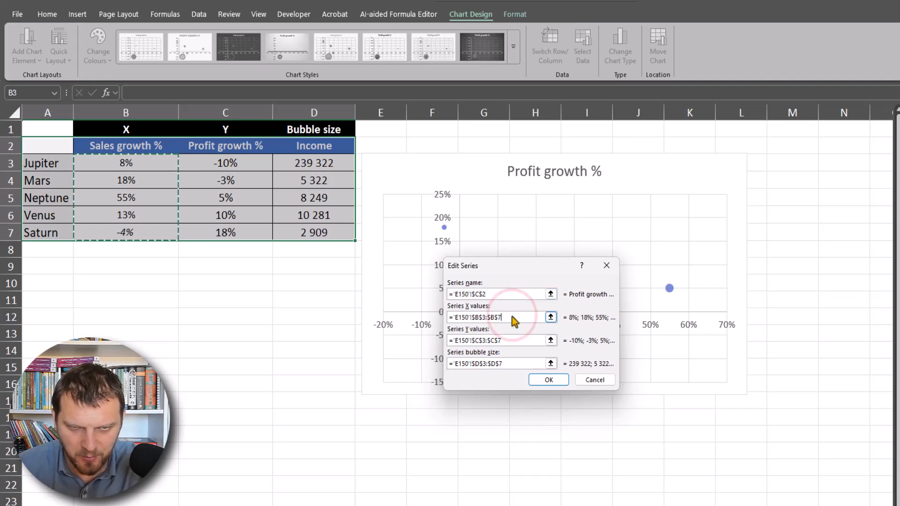
click(514, 342)
click(512, 364)
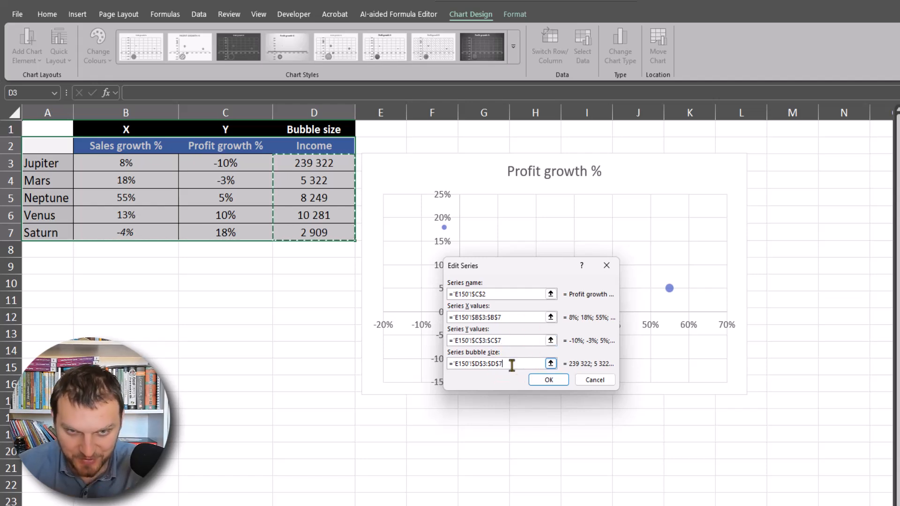
click(519, 317)
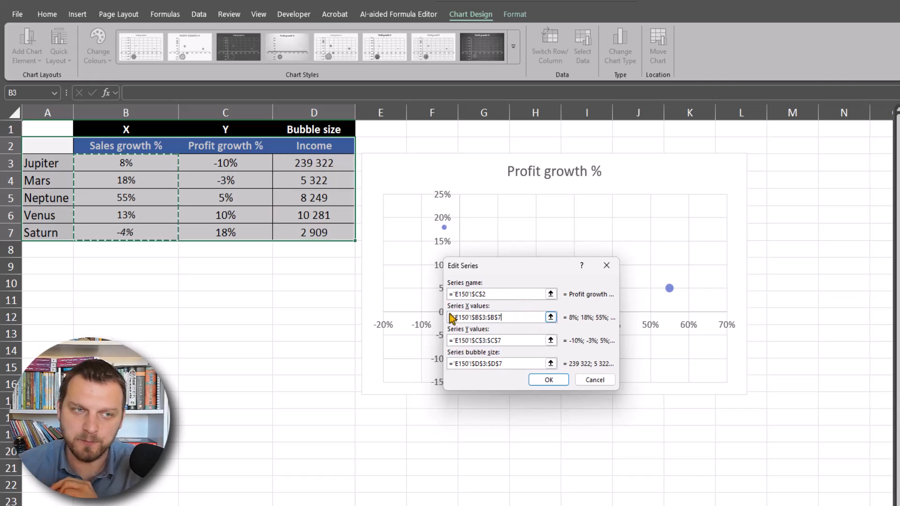
click(519, 341)
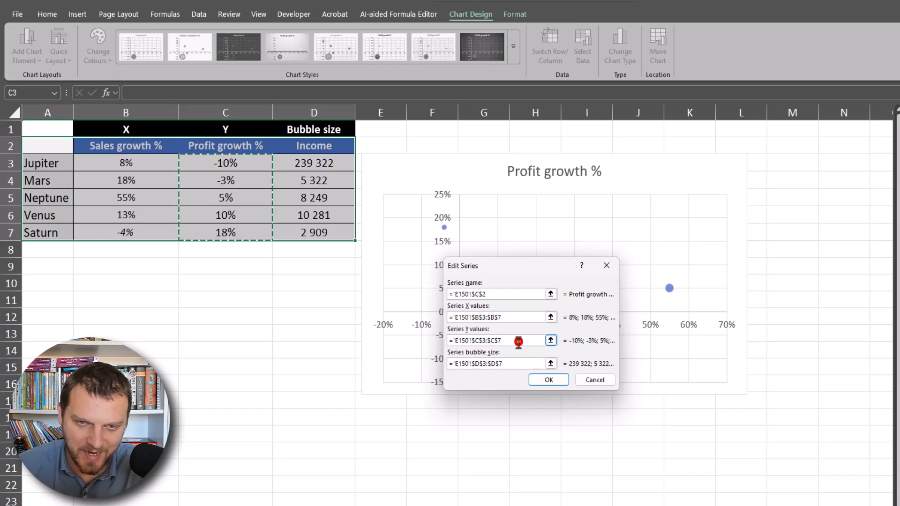
click(517, 364)
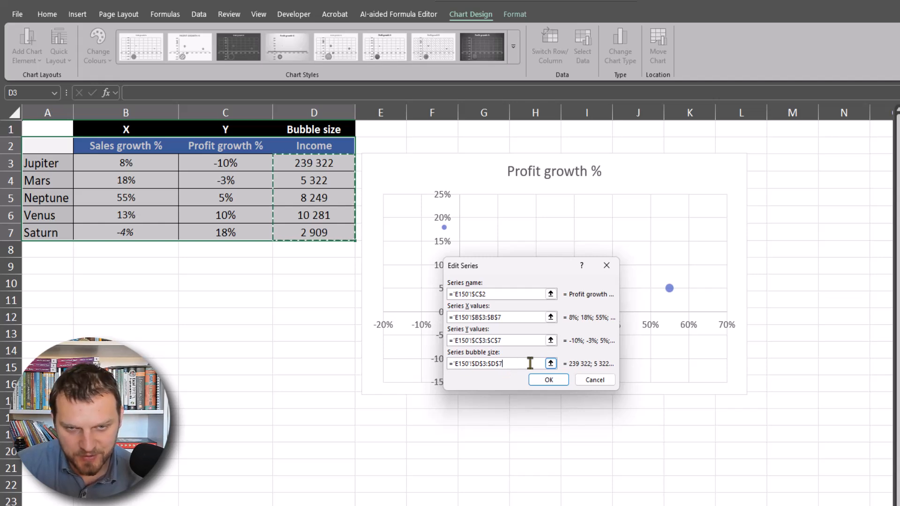
click(603, 380)
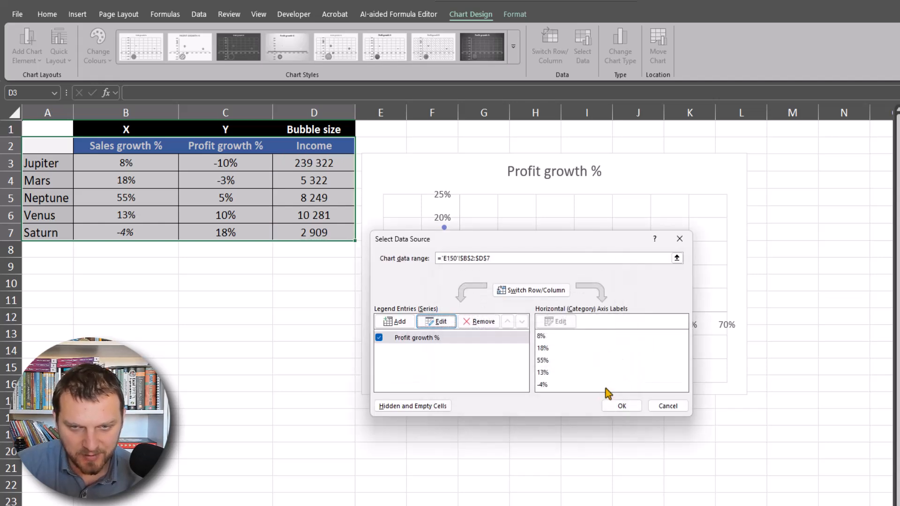
click(679, 239)
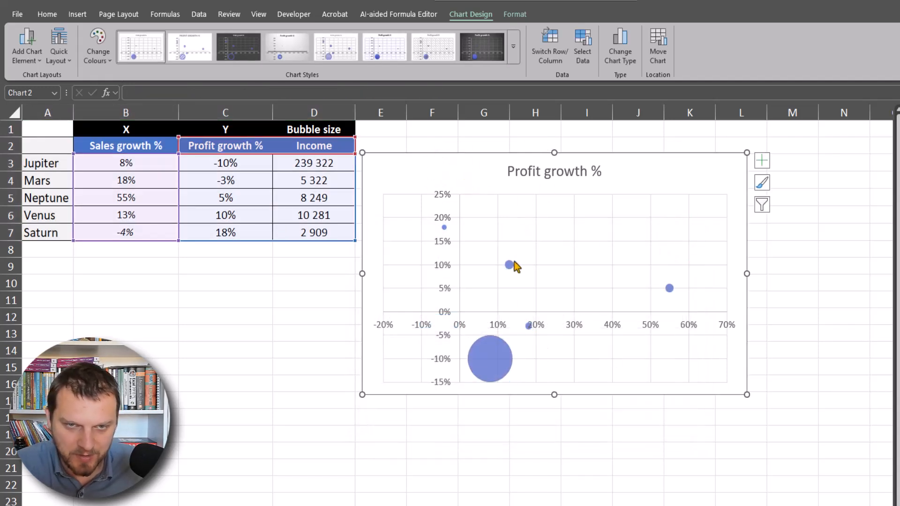
key(Escape)
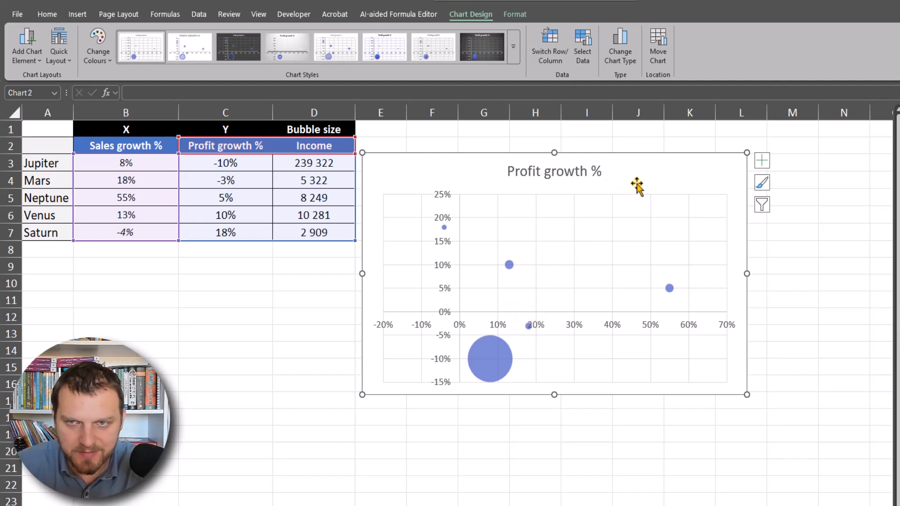
Add axis titles to the chart and link the vertical one to cell C2, placing it higher along the axis.
click(761, 163)
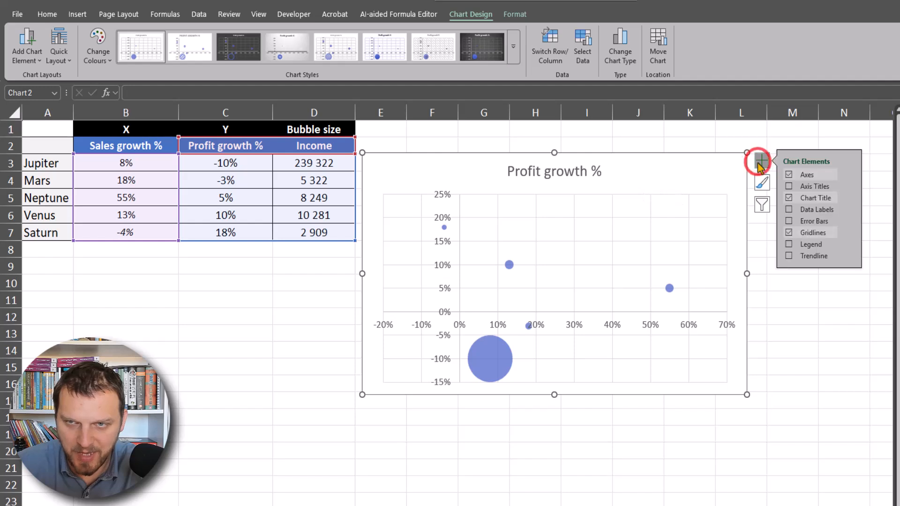
click(790, 187)
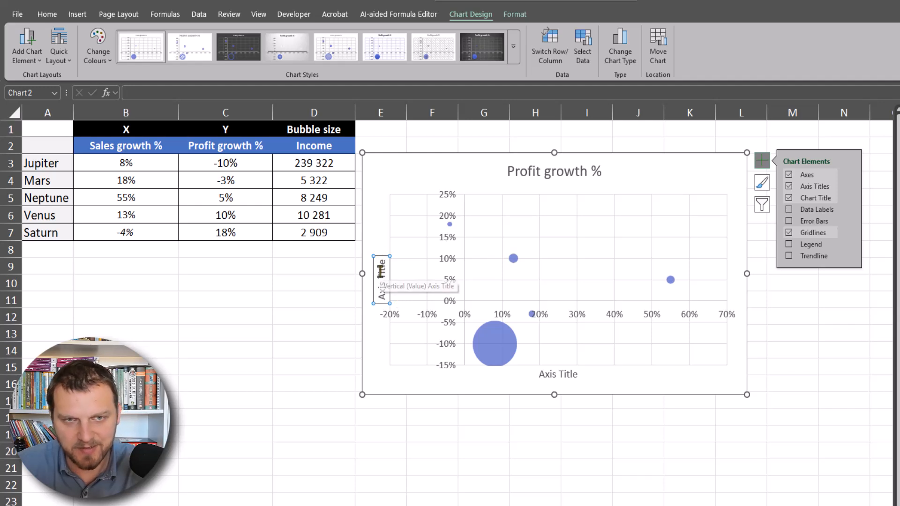
text(=)
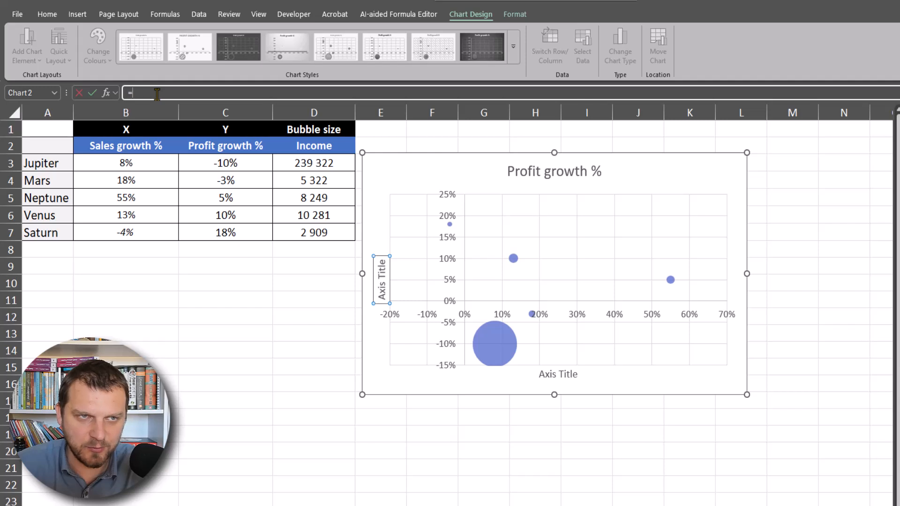
click(228, 147)
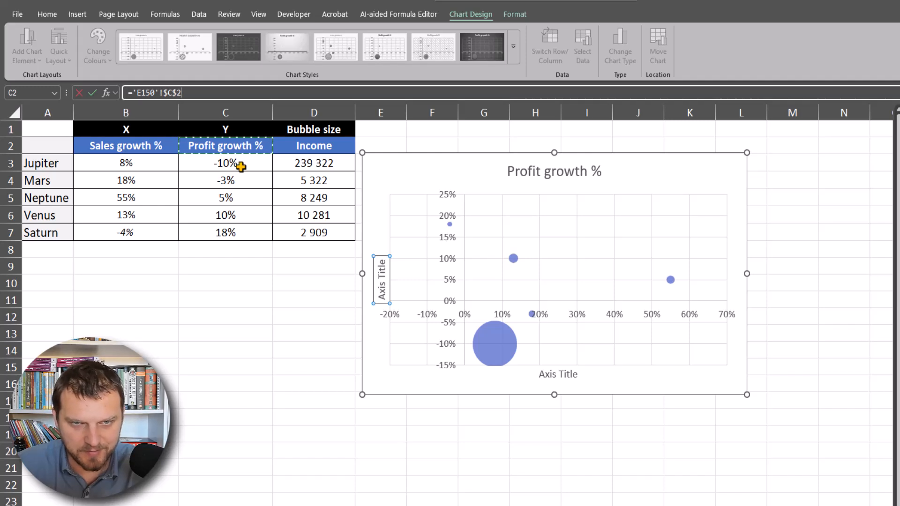
key(Return)
drag(379, 246, 380, 202)
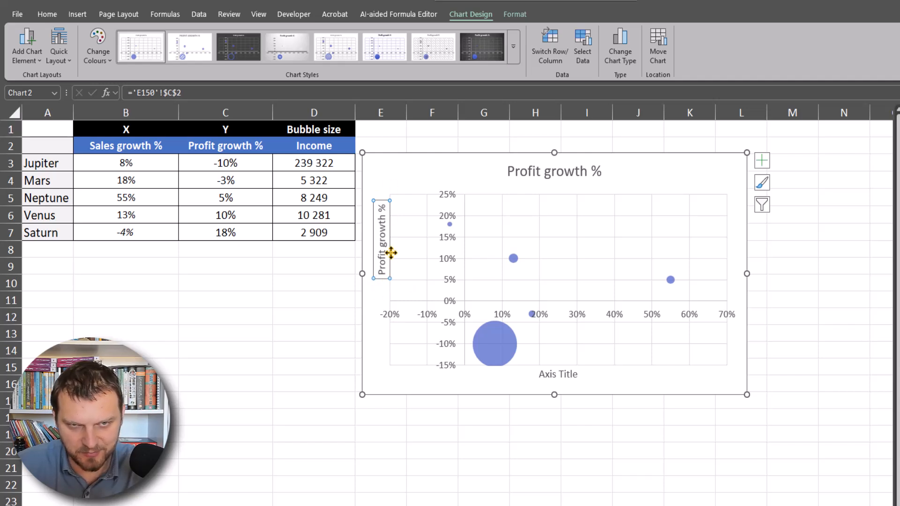
Link the horizontal axis title to the Sales growth % header in cell B2.
click(563, 382)
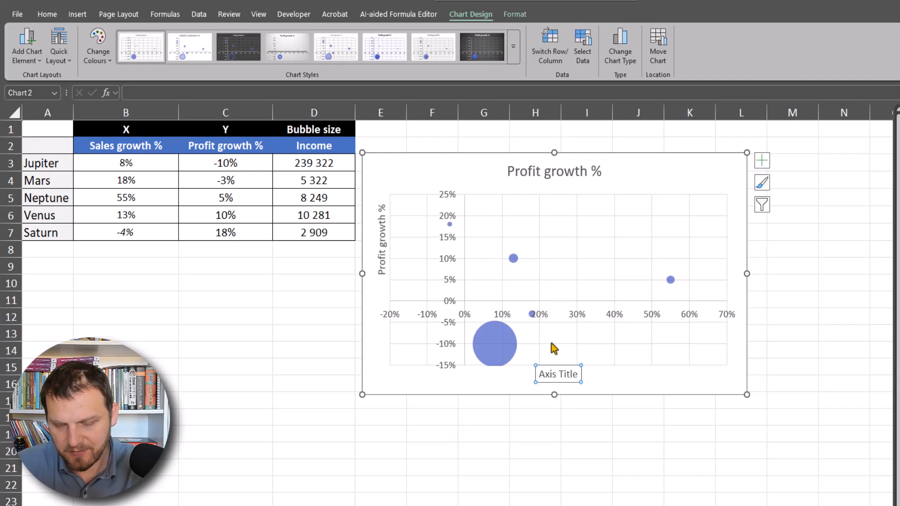
text(=)
click(126, 146)
key(Return)
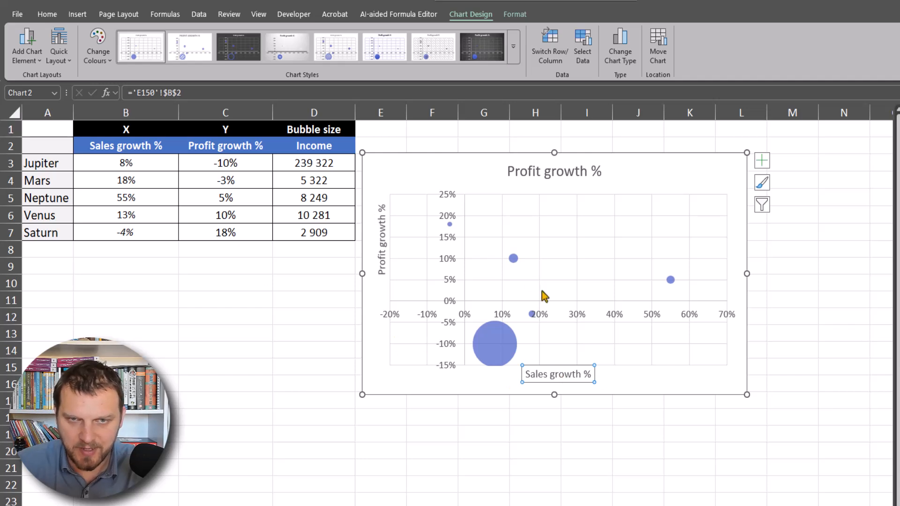
Add data labels to the bubble series.
click(513, 259)
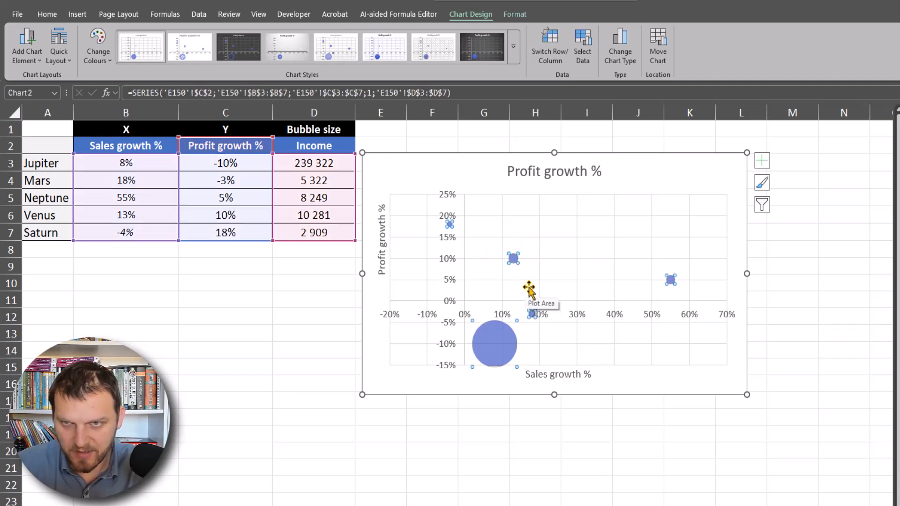
click(762, 161)
click(789, 211)
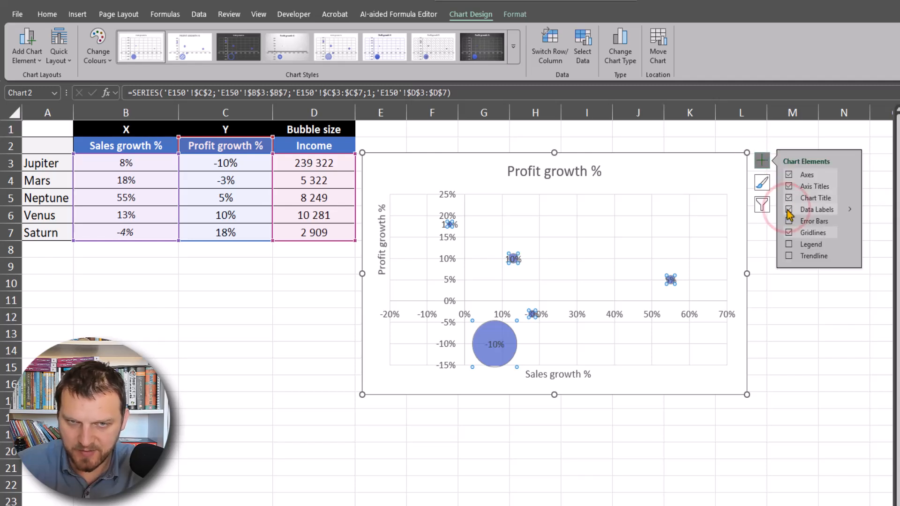
click(476, 164)
Format the data labels to show the bubble size, without the X and Y values.
click(514, 259)
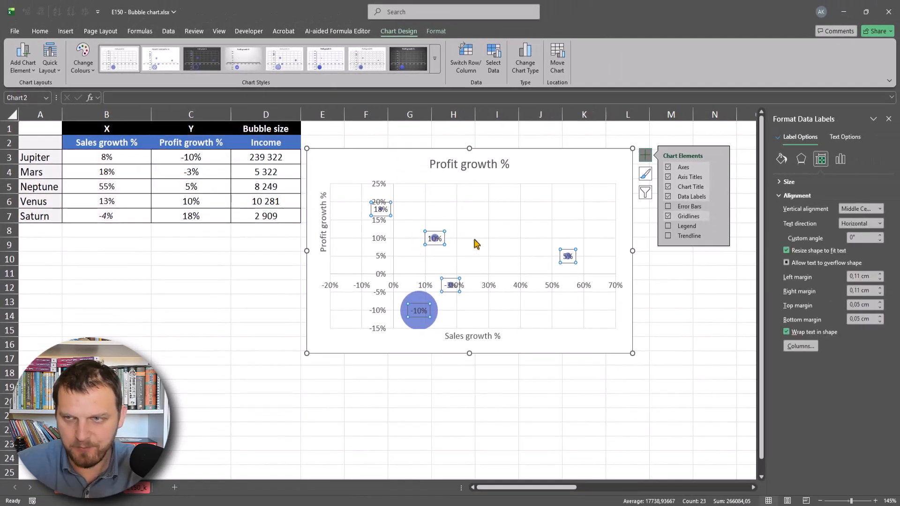
key(ctrl+1)
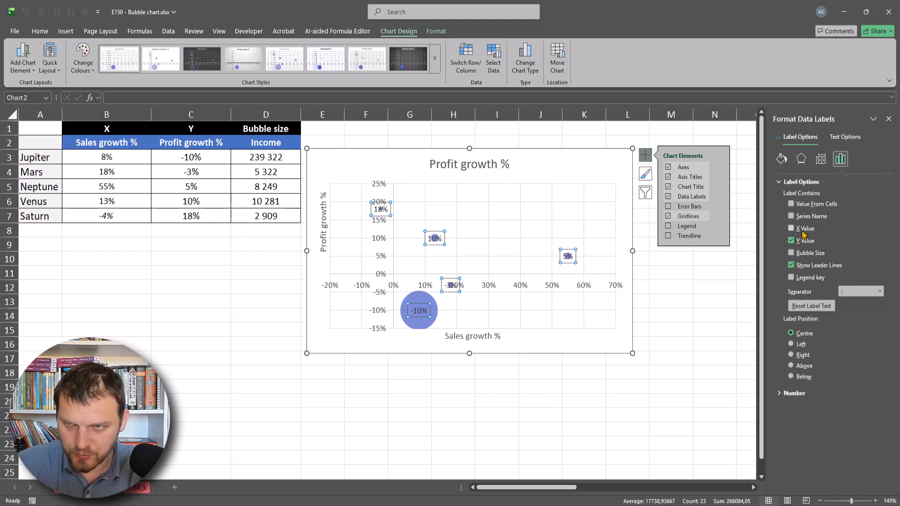
click(791, 229)
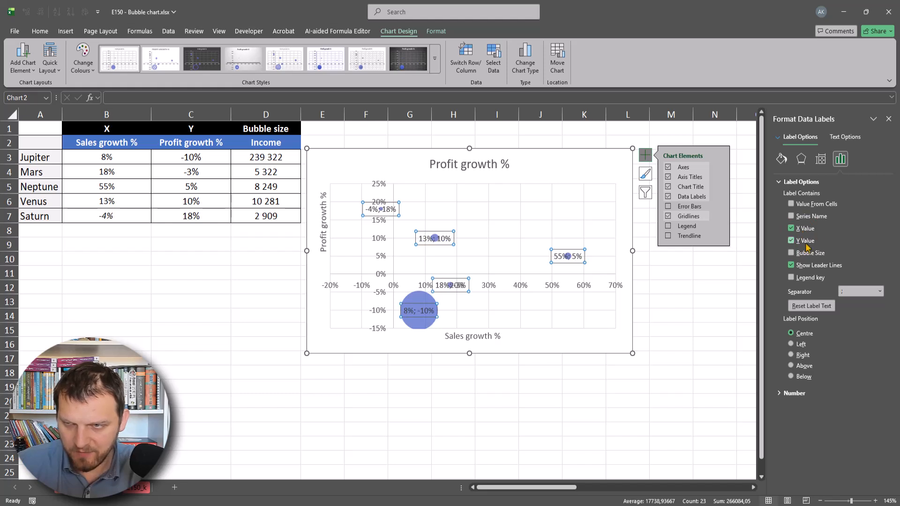
click(792, 254)
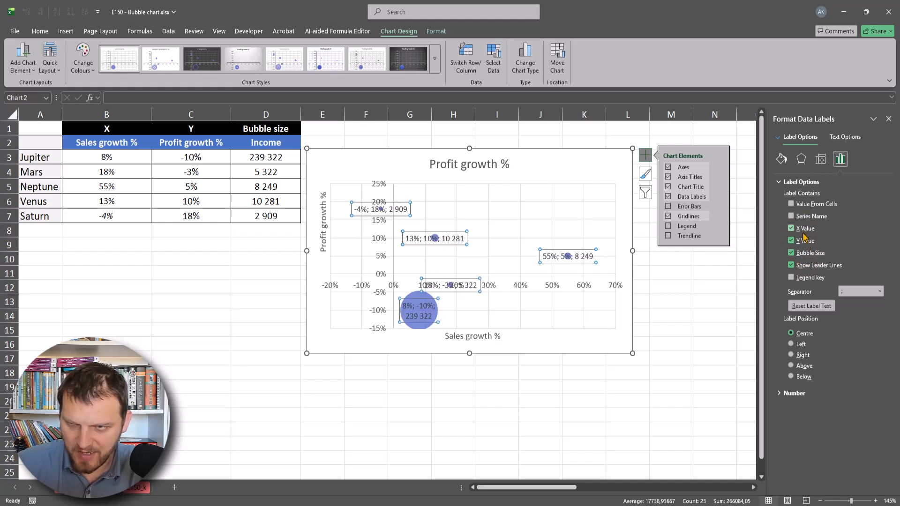
click(805, 228)
click(805, 241)
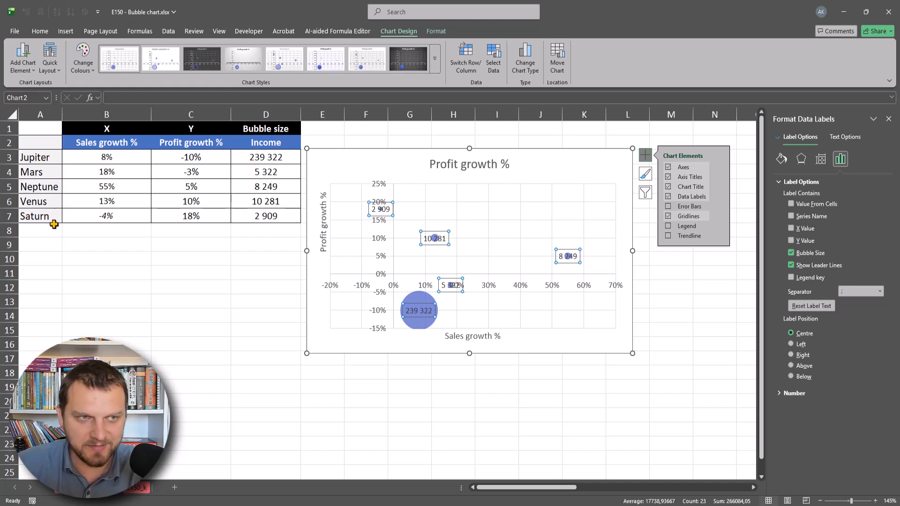
Add the names from cells A3:A7 to the data labels alongside the bubble size.
click(816, 206)
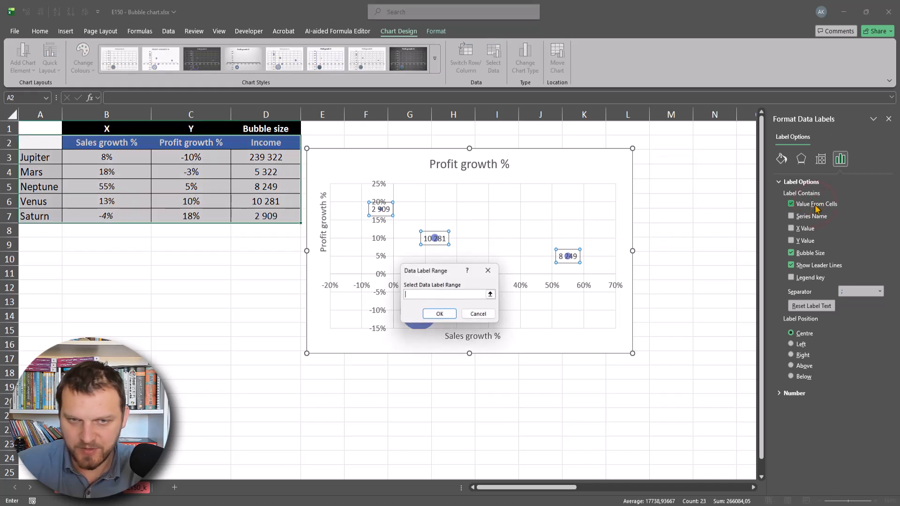
drag(43, 158, 40, 217)
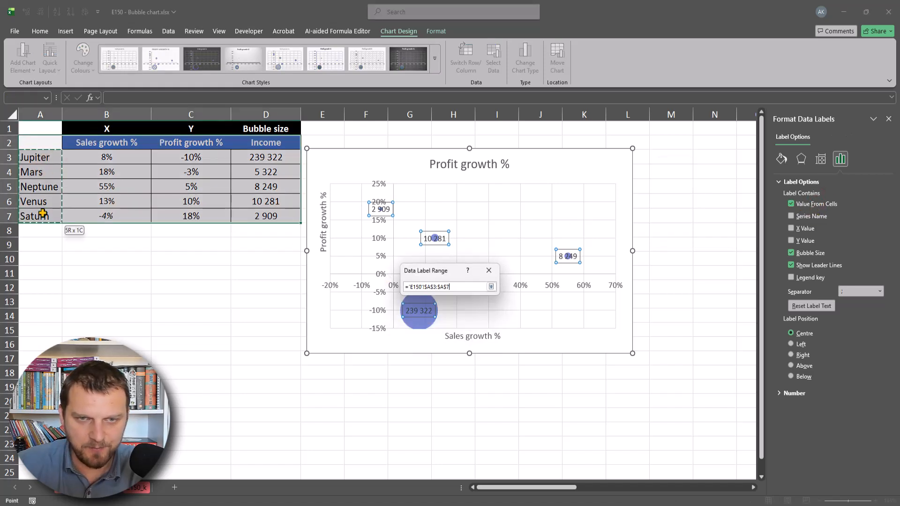
click(440, 315)
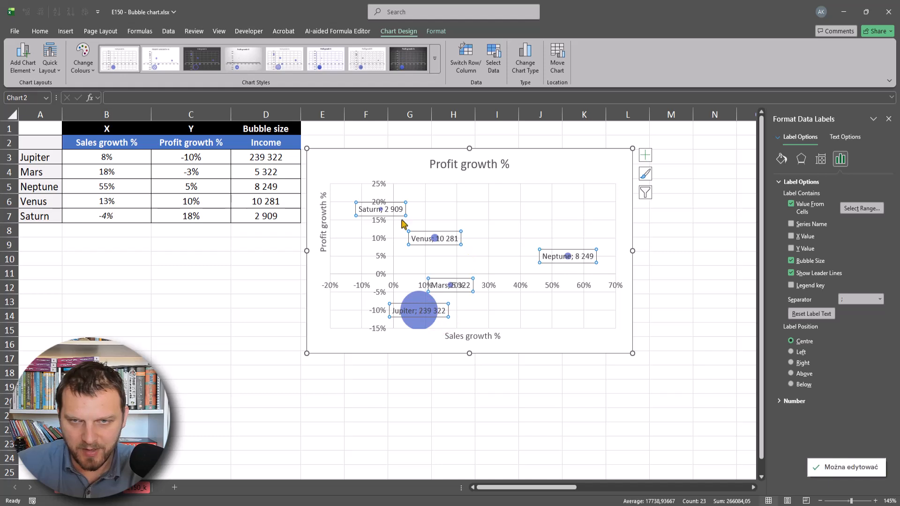
Move the Venus and Saturn data labels up and to the right of their bubbles.
click(443, 231)
drag(441, 231, 472, 217)
click(402, 209)
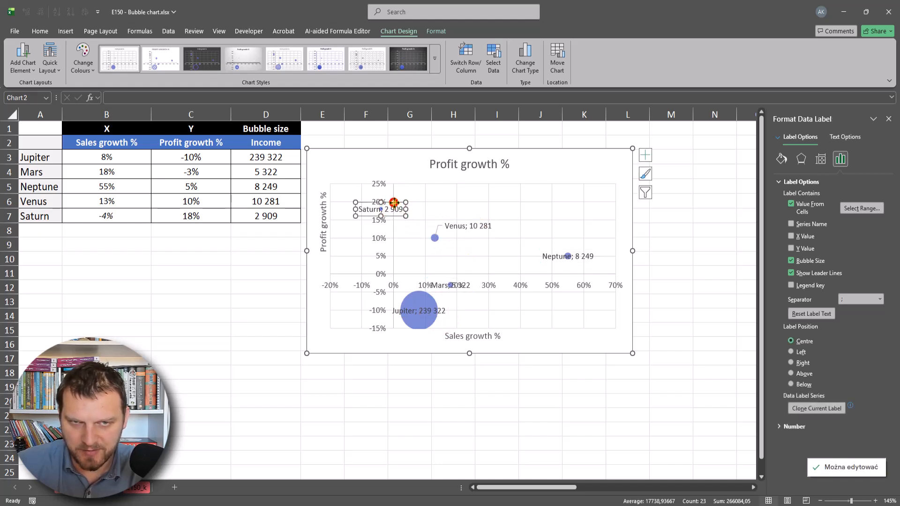
drag(433, 199, 441, 194)
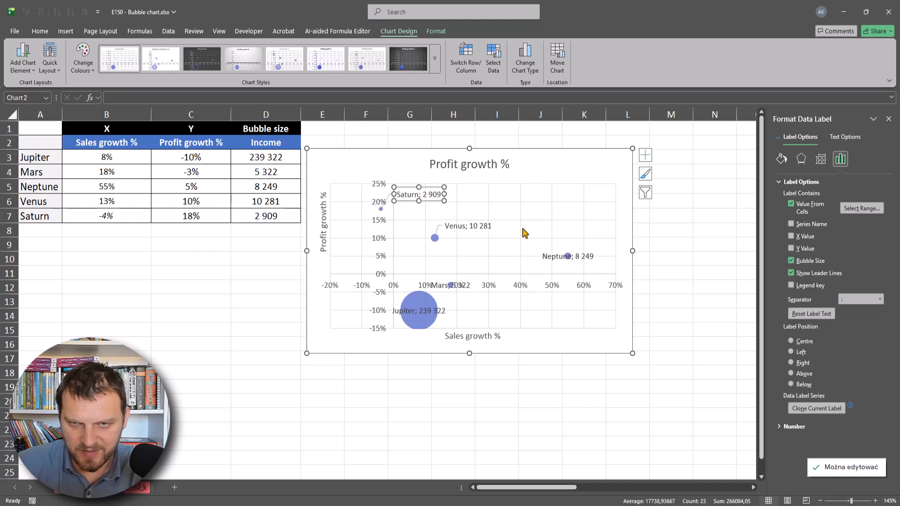
Move the Neptune label above and left of its bubble, and the Mars label above and right of its bubble.
click(573, 255)
drag(579, 250, 563, 230)
click(442, 284)
click(453, 278)
drag(454, 278, 479, 260)
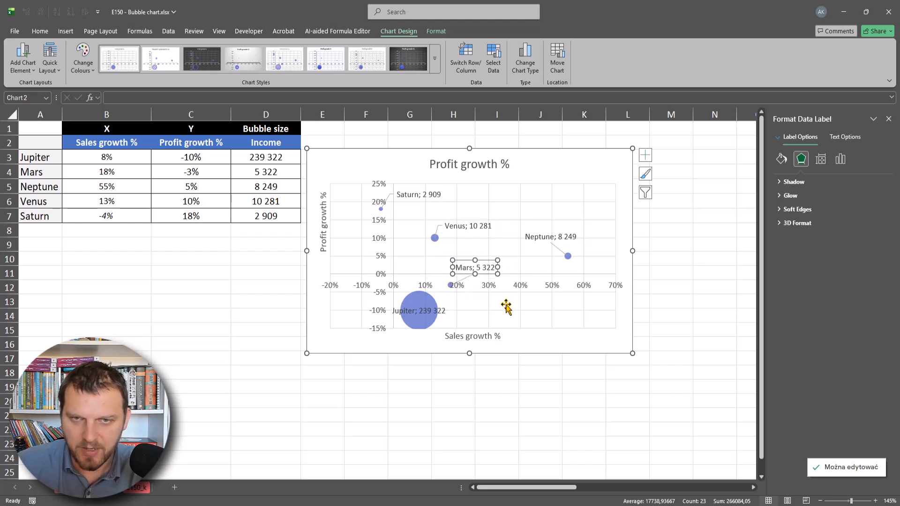
Delete the vertical and horizontal gridlines from the bubble chart.
click(528, 198)
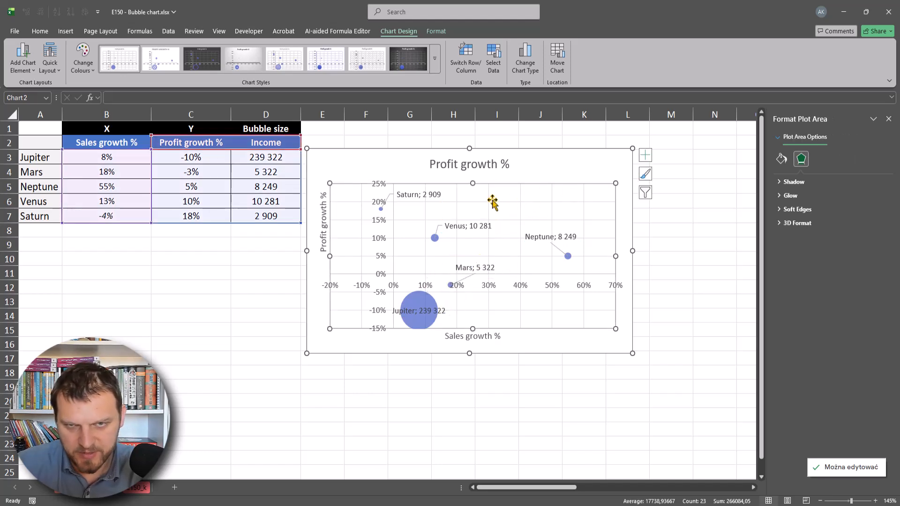
click(526, 209)
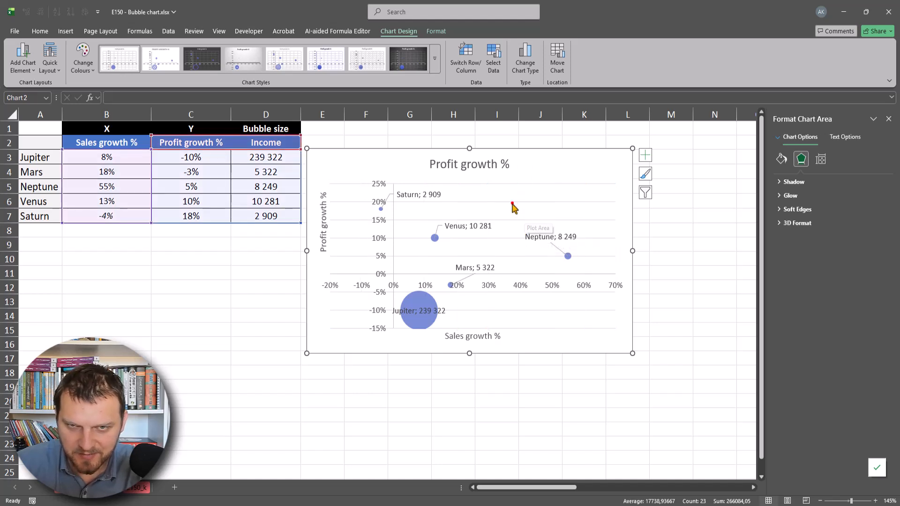
click(483, 202)
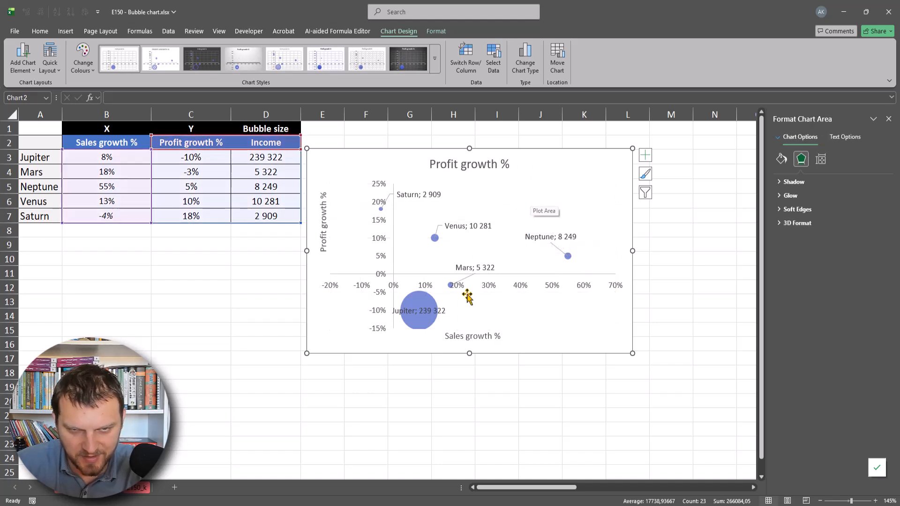
Move the Jupiter data label off its bubble into the empty area to its right.
click(433, 311)
click(432, 312)
drag(432, 305, 503, 310)
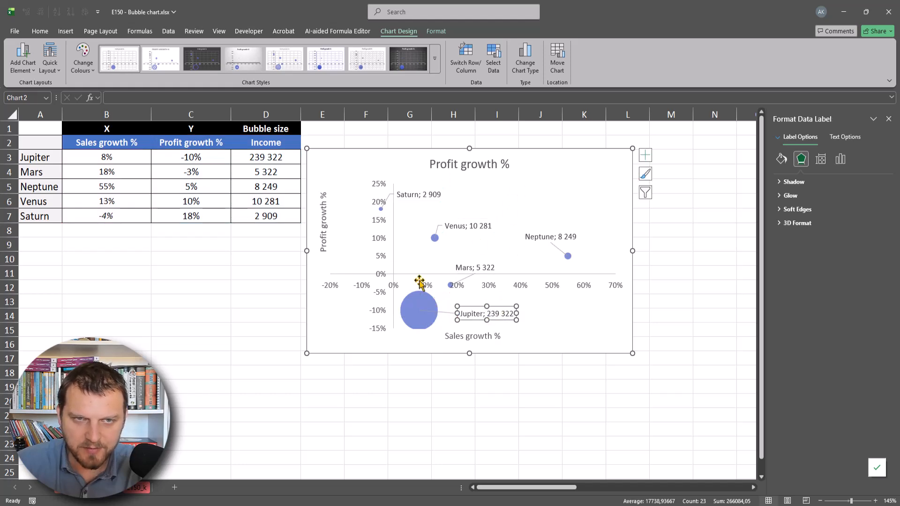
click(383, 158)
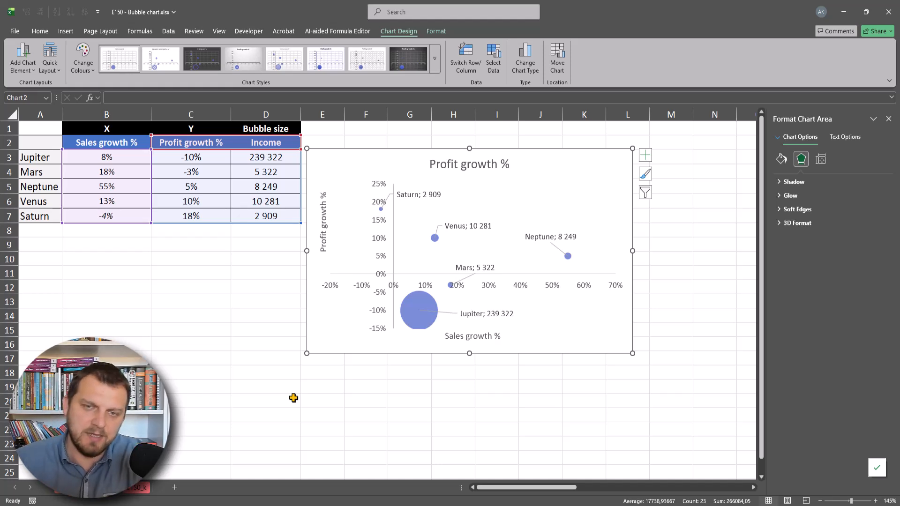
Select all data labels of the bubble series.
click(494, 317)
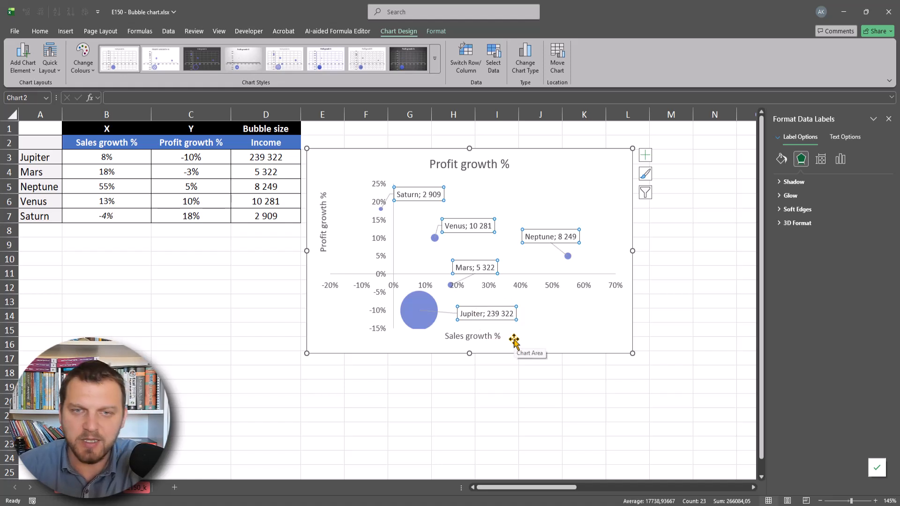